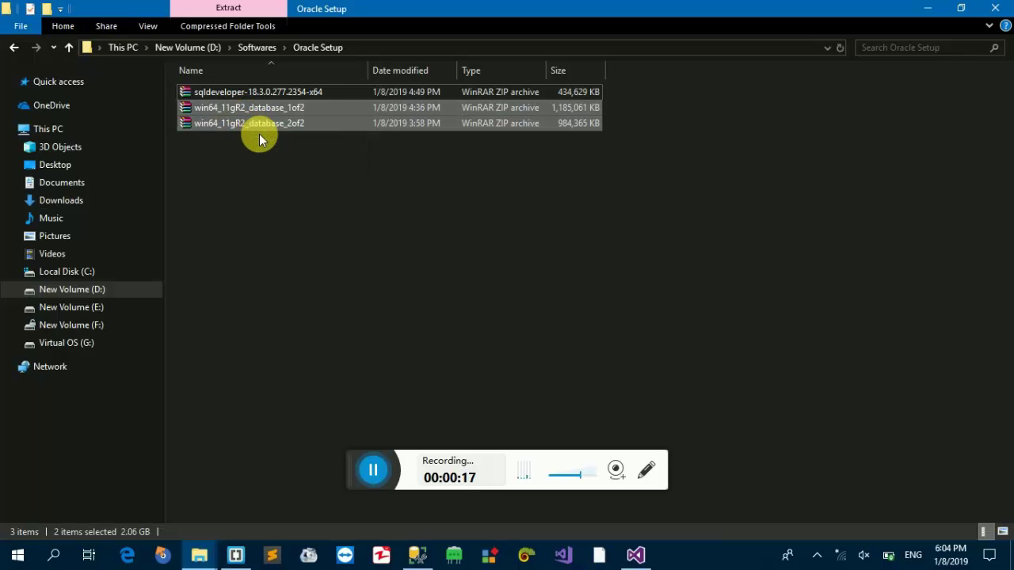
- Select only the win64_11gR2_database_1of2 archive in the Oracle Setup folder
{"action": "left_click", "coordinate": [270, 154]}
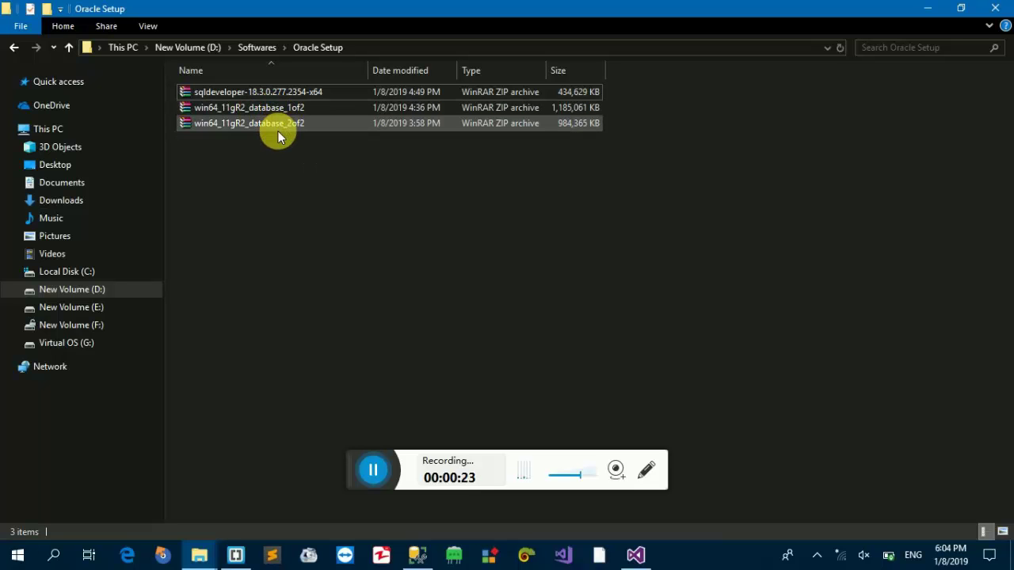
{"action": "left_click_drag", "start_coordinate": [262, 149], "coordinate": [230, 108]}
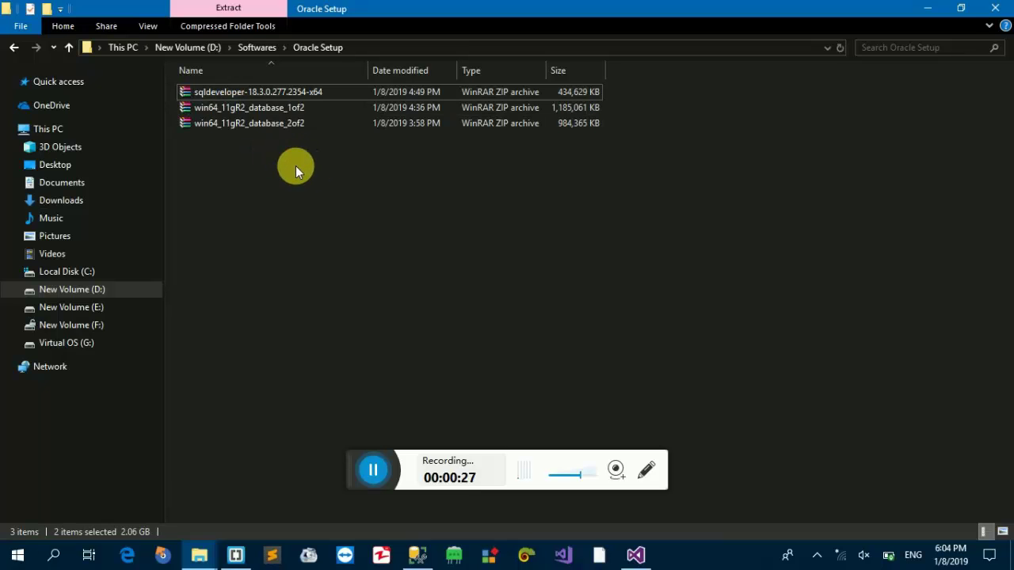
{"action": "left_click", "coordinate": [295, 166]}
{"action": "left_click", "coordinate": [252, 113]}
- Extract the win64_11gR2_database_1of2 archive here with WinRAR's Extract Here
{"action": "right_click", "coordinate": [252, 112]}
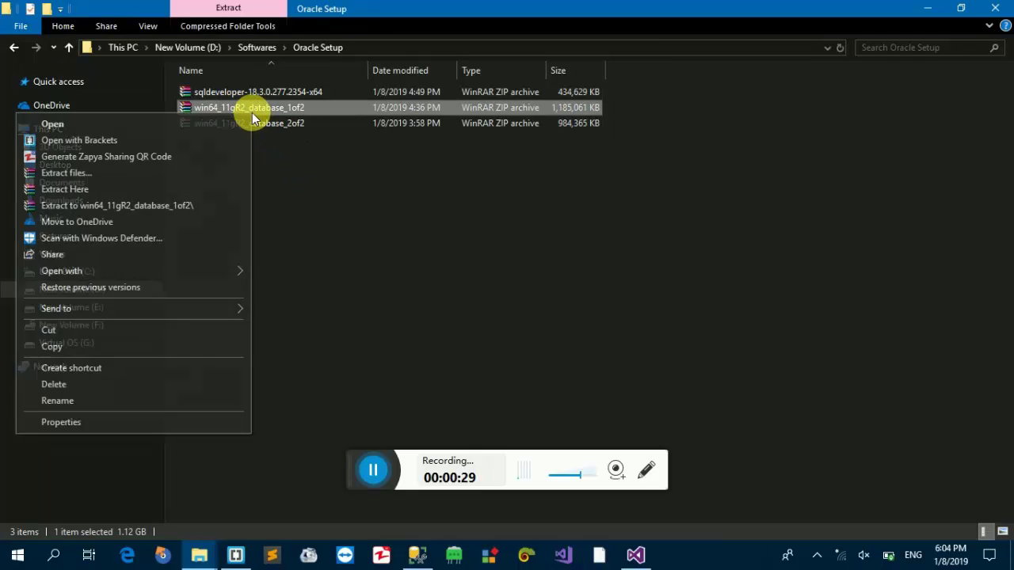
{"action": "left_click", "coordinate": [158, 188]}
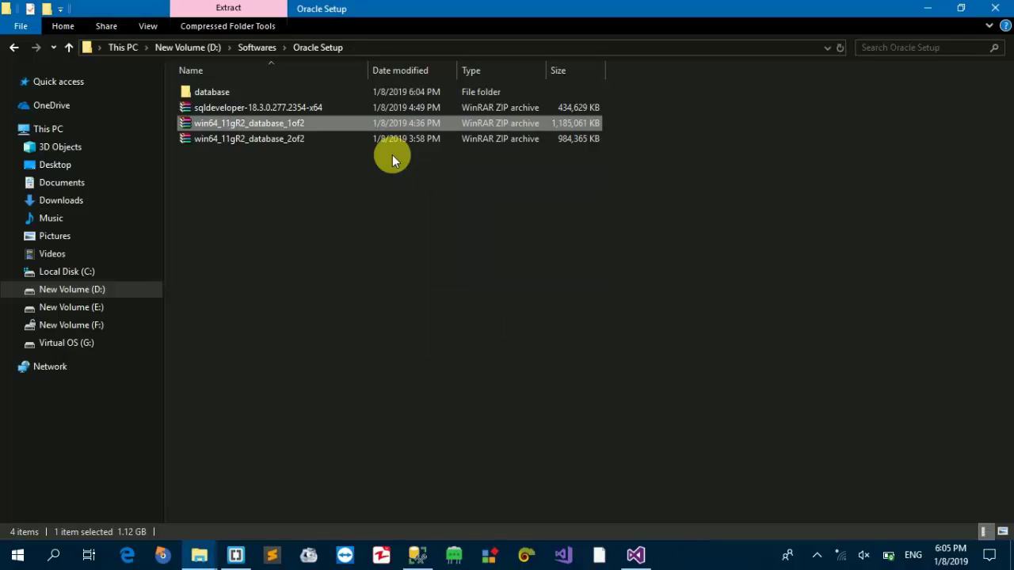
- Extract win64_11gR2_database_2of2 here, then refresh the Oracle Setup file listing
{"action": "right_click", "coordinate": [254, 142]}
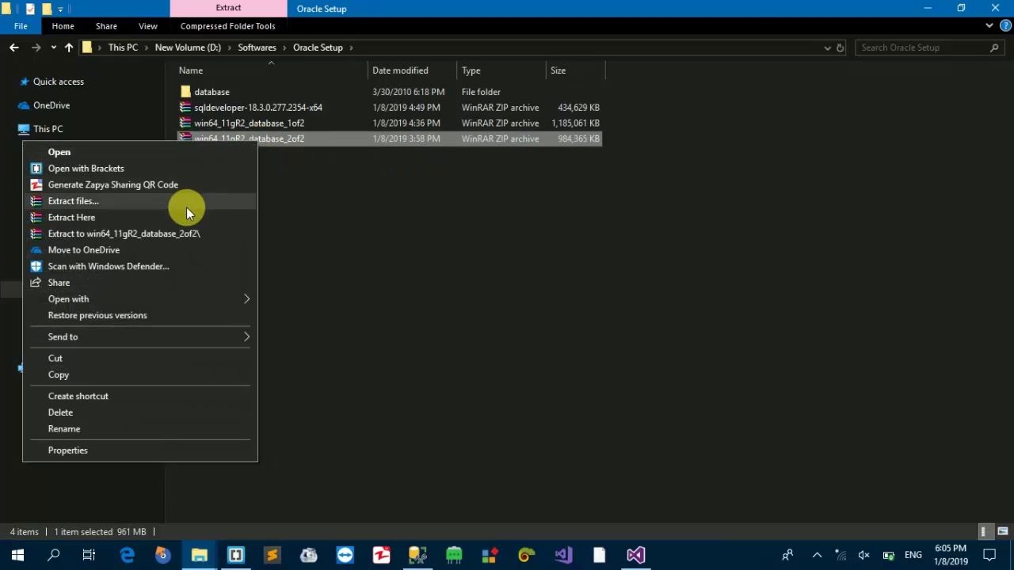
{"action": "left_click", "coordinate": [179, 216]}
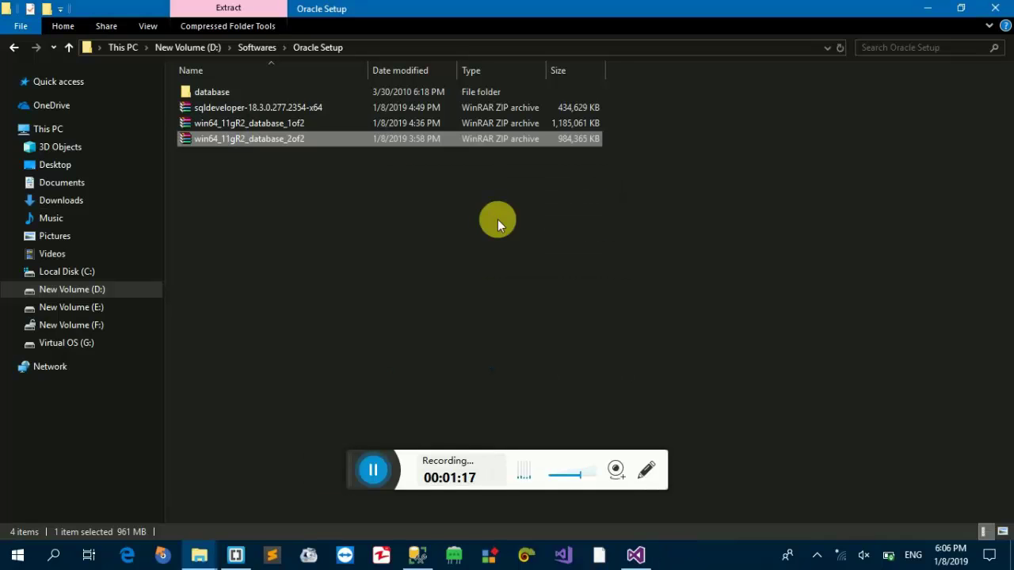
{"action": "left_click", "coordinate": [252, 186]}
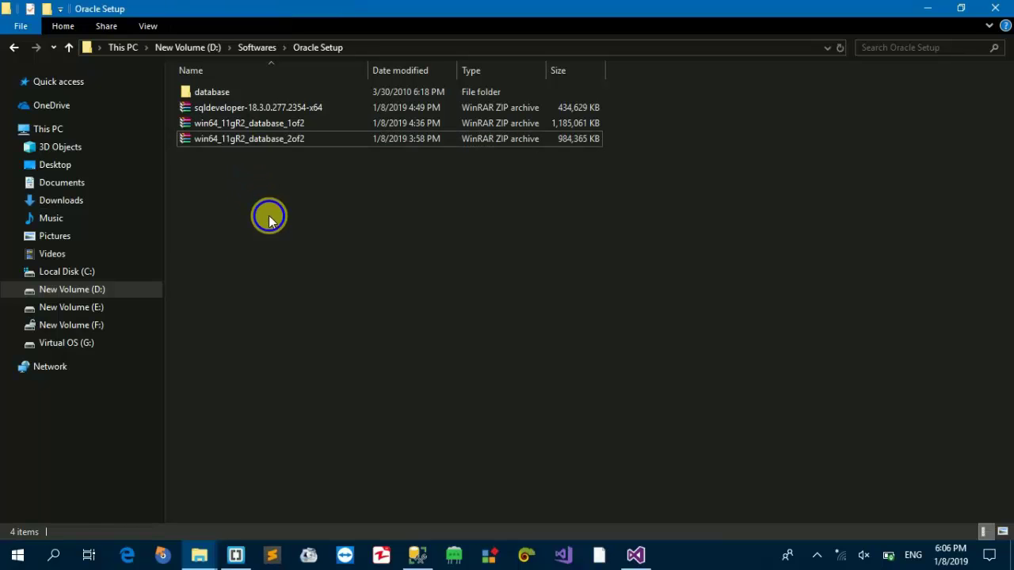
{"action": "right_click", "coordinate": [269, 220]}
{"action": "left_click", "coordinate": [172, 275]}
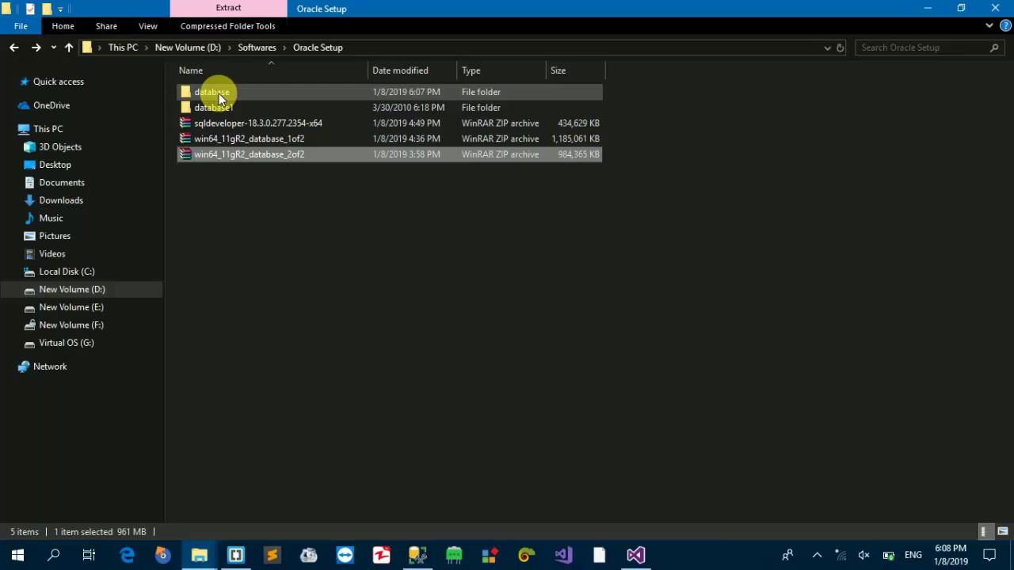
- Rename the newly extracted database folder to database2
{"action": "left_click", "coordinate": [220, 98]}
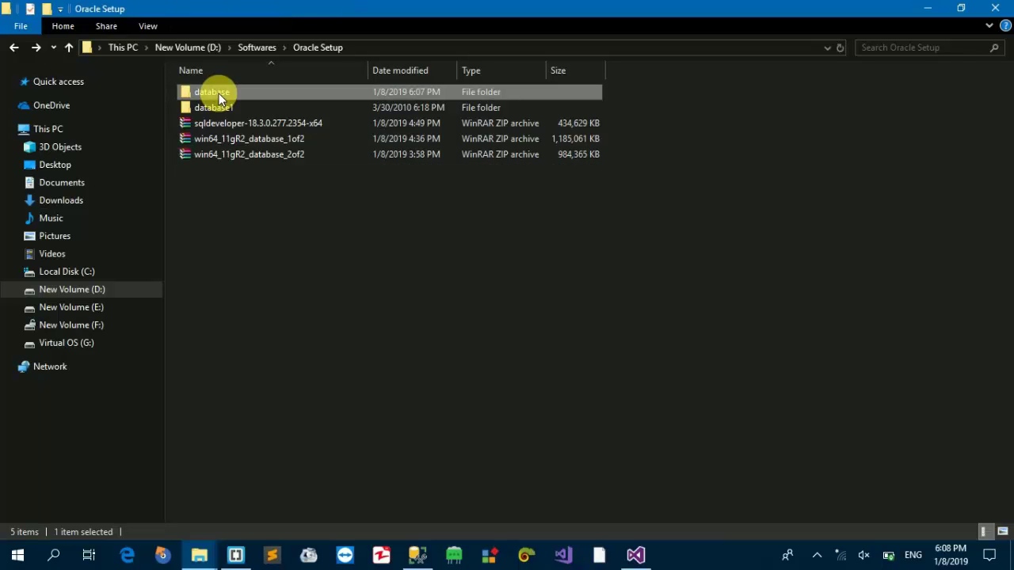
{"action": "left_click", "coordinate": [219, 99]}
{"action": "type", "text": "2"}
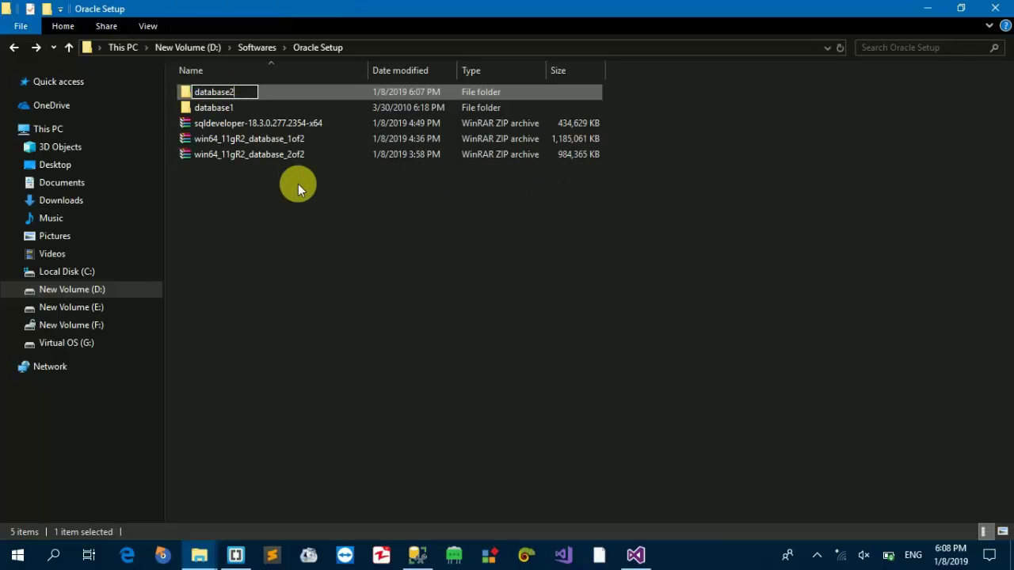
{"action": "left_click", "coordinate": [269, 197]}
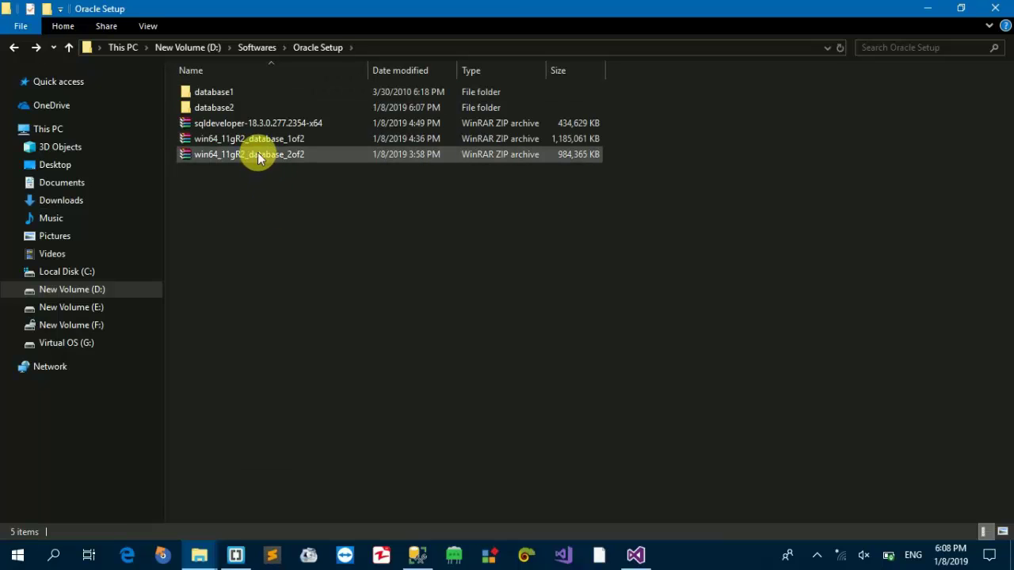
- Open database2\stage\Components and select its four oracle folders
{"action": "left_click", "coordinate": [224, 95]}
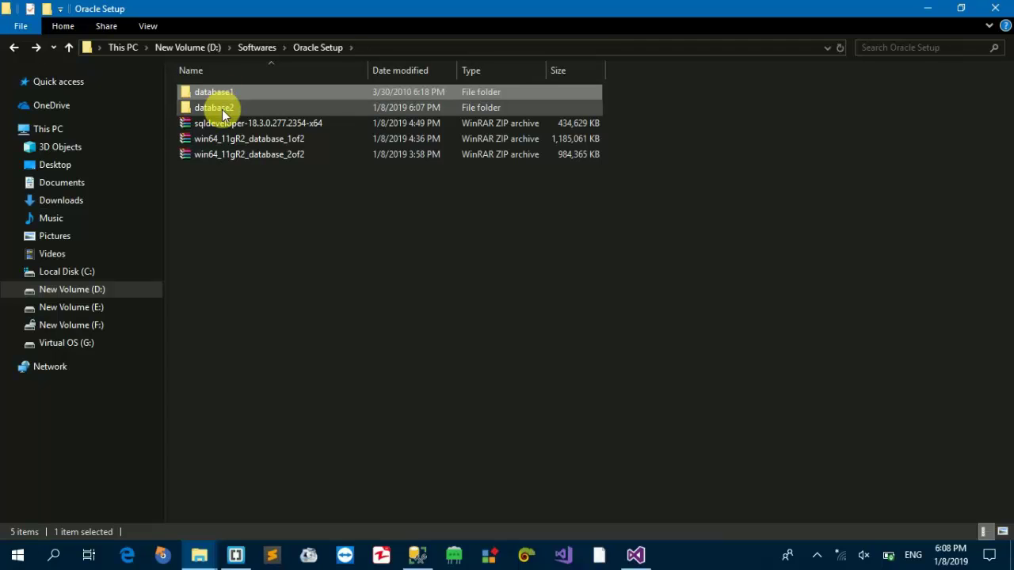
{"action": "double_click", "coordinate": [222, 109]}
{"action": "double_click", "coordinate": [220, 97]}
{"action": "double_click", "coordinate": [234, 96]}
{"action": "left_click_drag", "start_coordinate": [325, 229], "coordinate": [192, 87]}
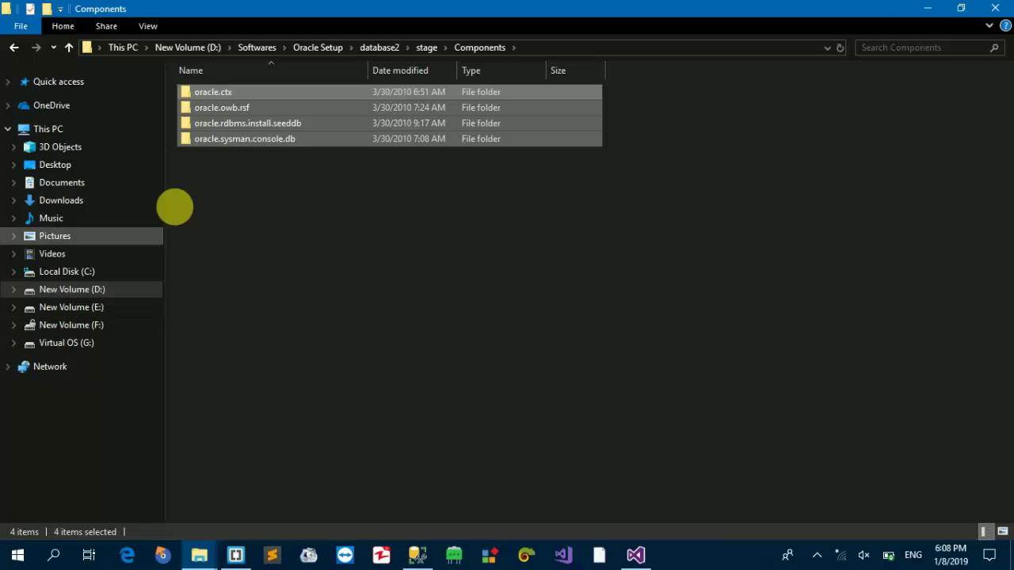
- Paste the four oracle folders into database1\stage\Components, replacing the existing files
{"action": "left_click", "coordinate": [309, 51]}
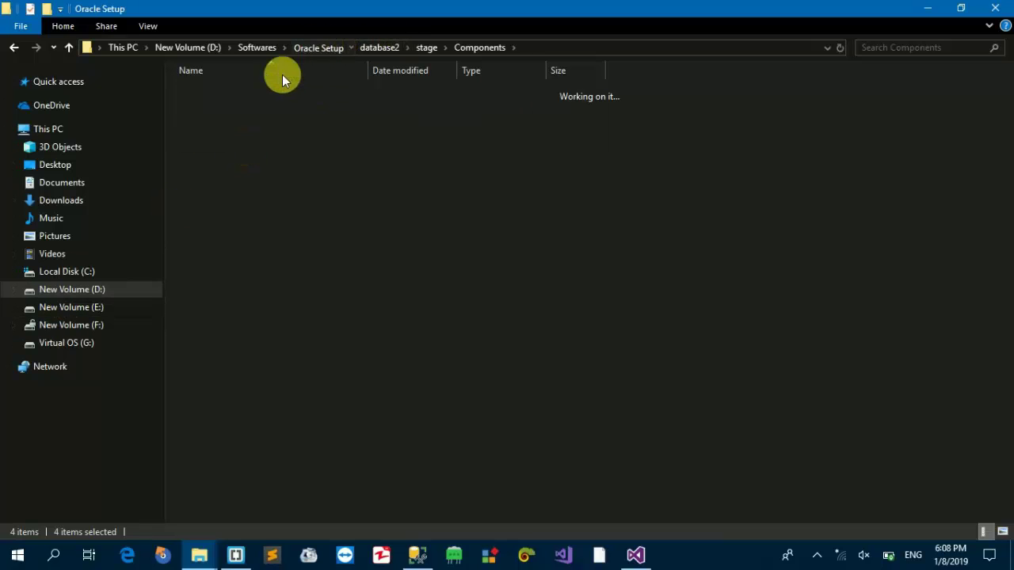
{"action": "double_click", "coordinate": [219, 87]}
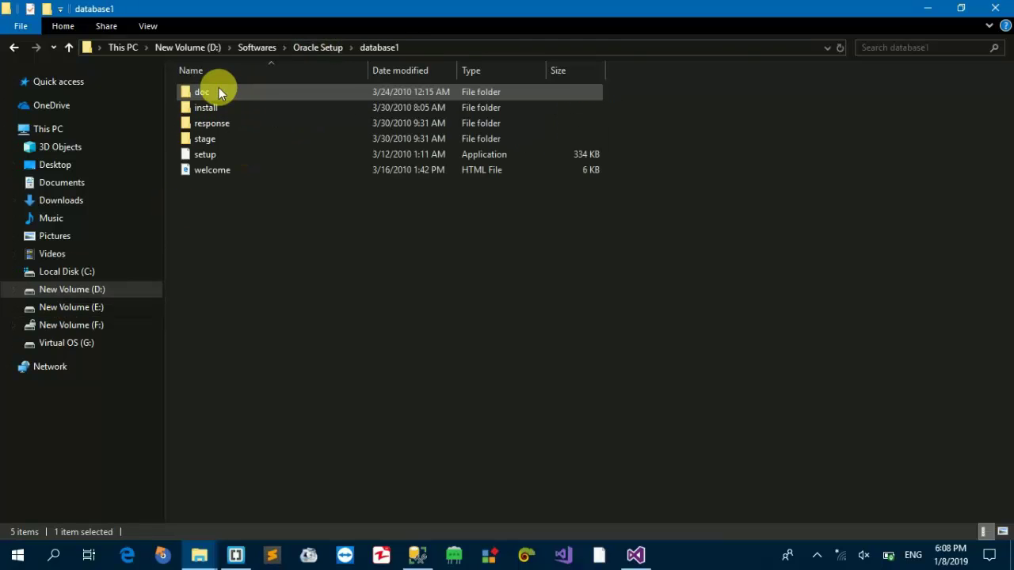
{"action": "double_click", "coordinate": [225, 134]}
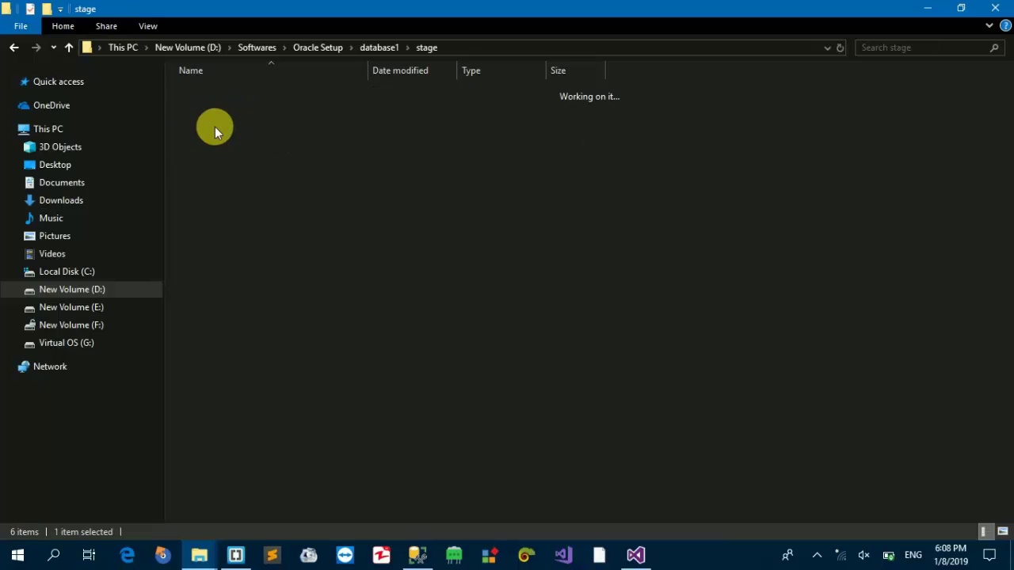
{"action": "double_click", "coordinate": [234, 123]}
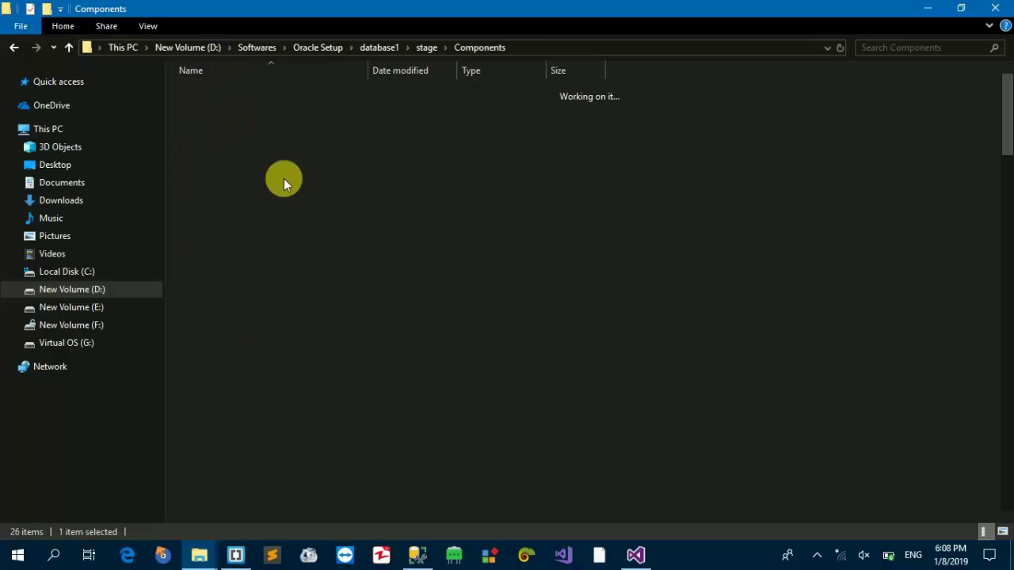
{"action": "left_click", "coordinate": [230, 232]}
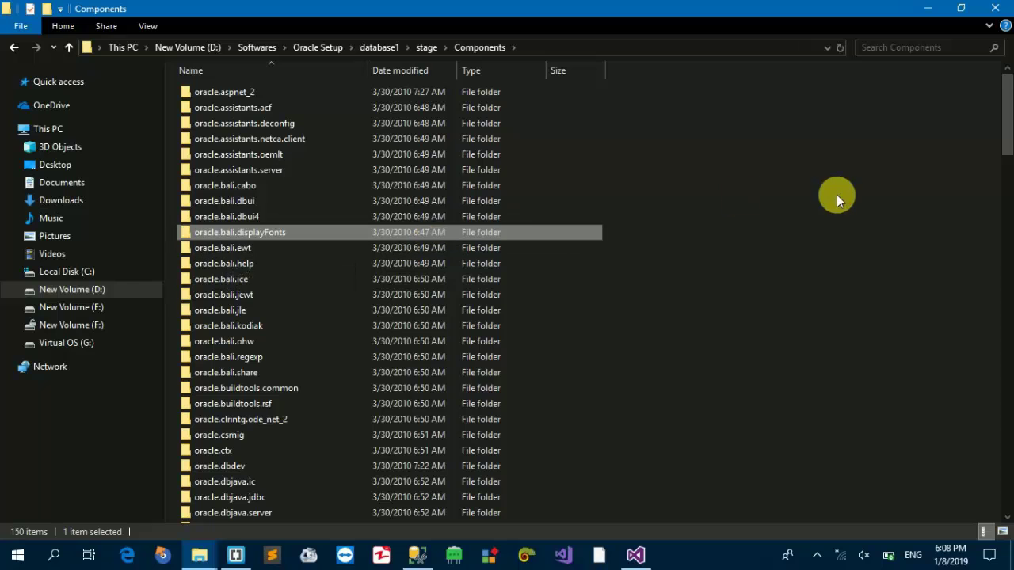
{"action": "left_click", "coordinate": [836, 195]}
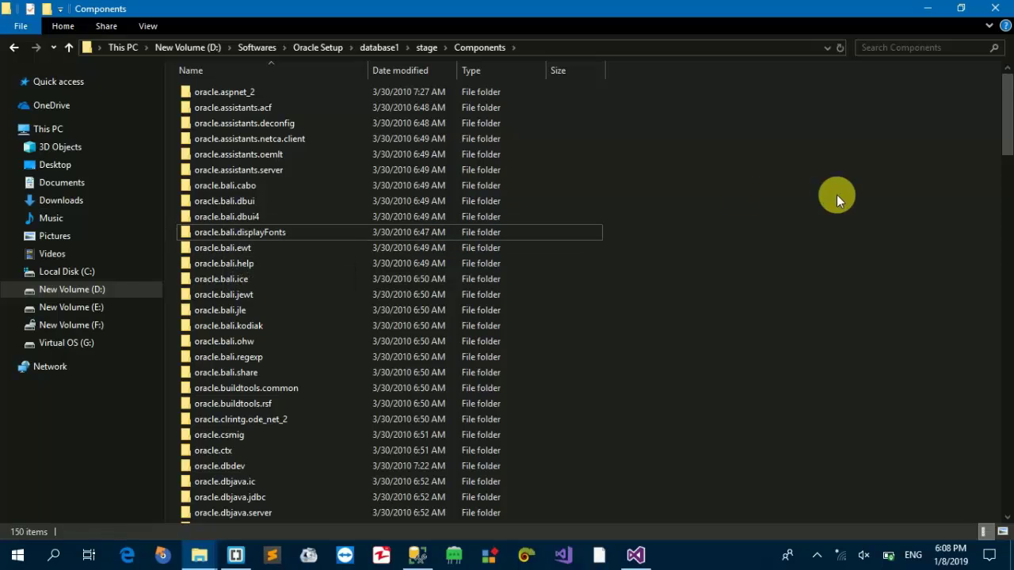
{"action": "key", "text": "ctrl+v"}
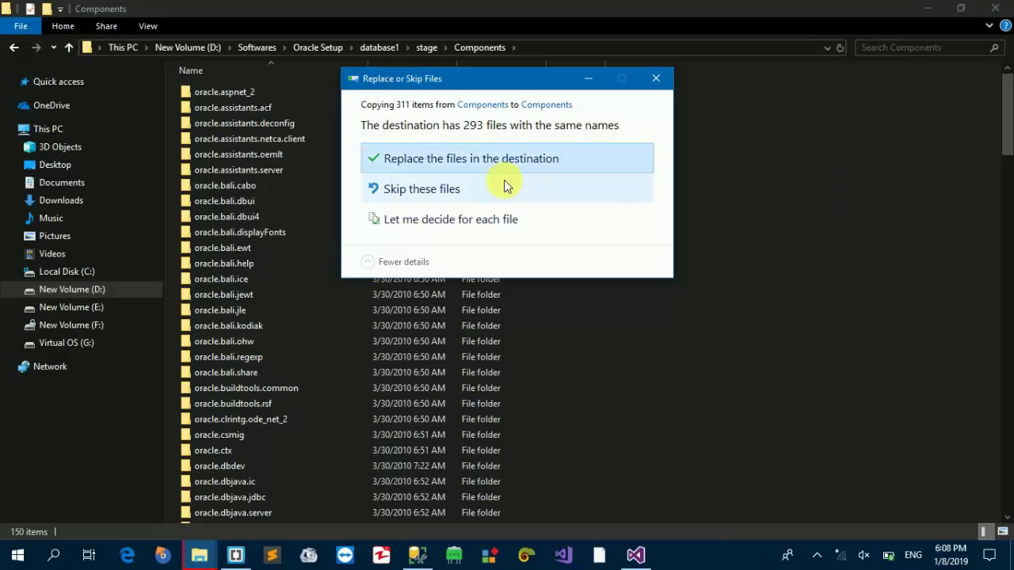
{"action": "left_click", "coordinate": [494, 164]}
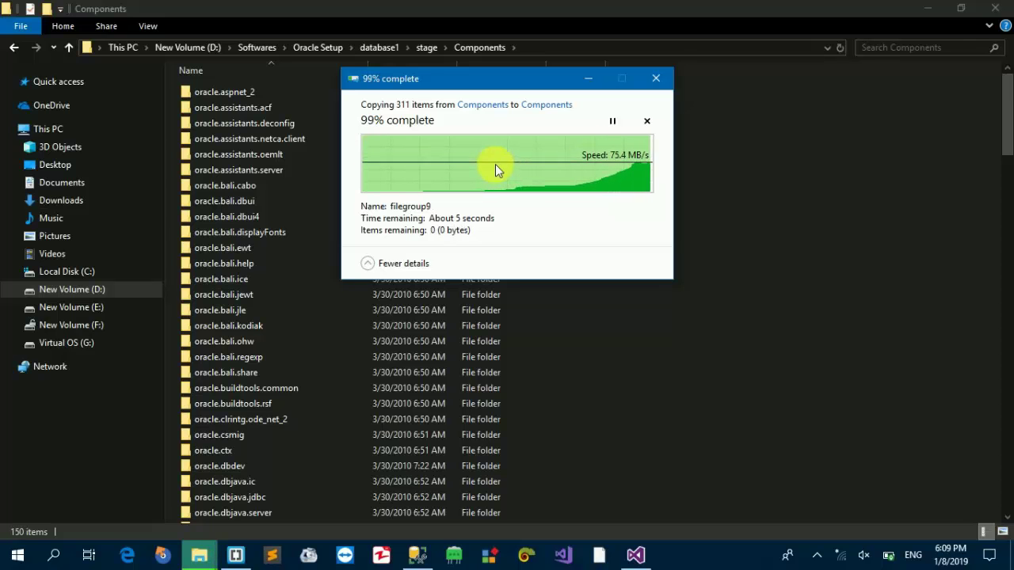
- Run database1's setup application as administrator
{"action": "left_click", "coordinate": [308, 230]}
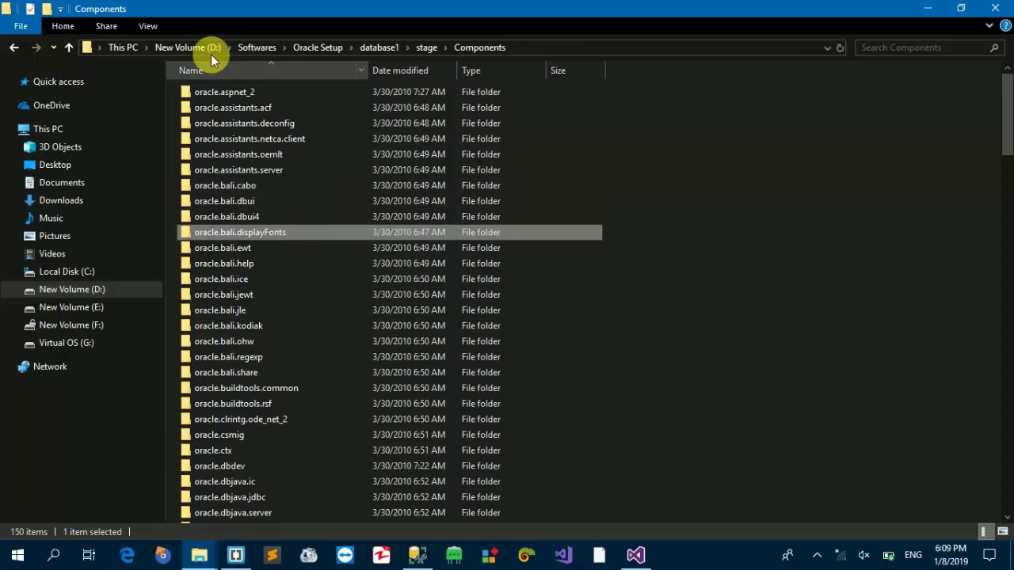
{"action": "left_click", "coordinate": [379, 47]}
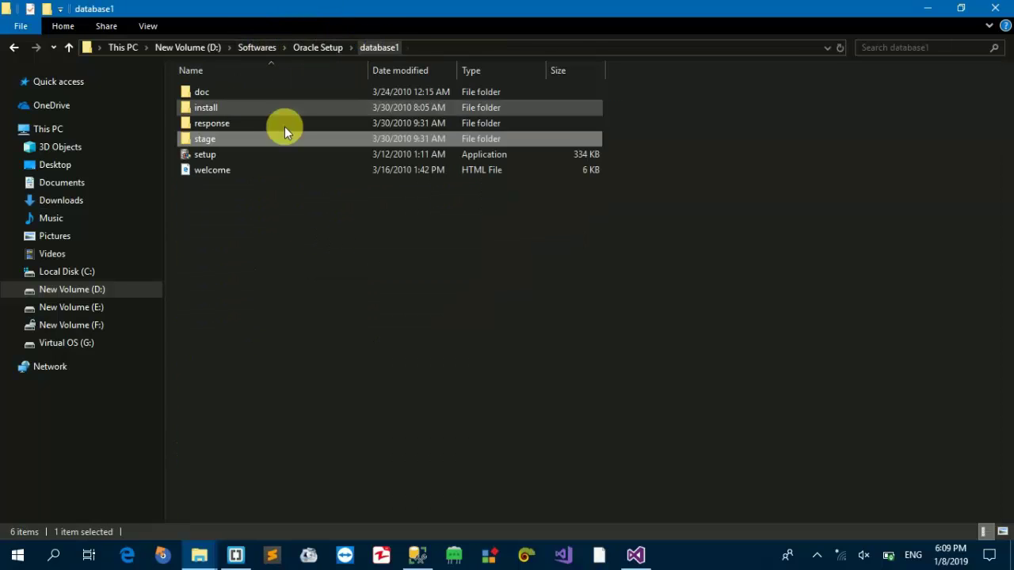
{"action": "right_click", "coordinate": [198, 156]}
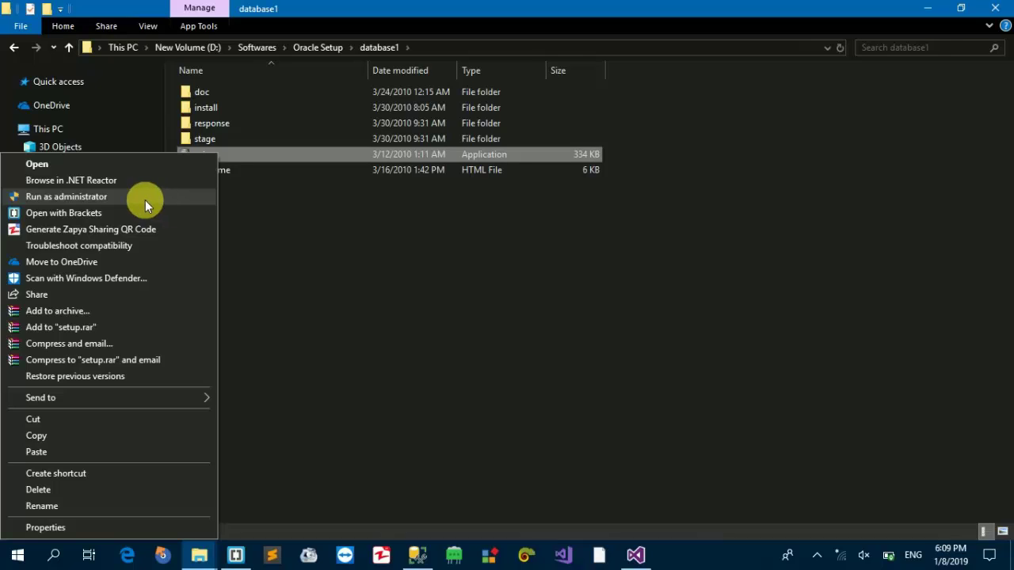
{"action": "left_click", "coordinate": [145, 200]}
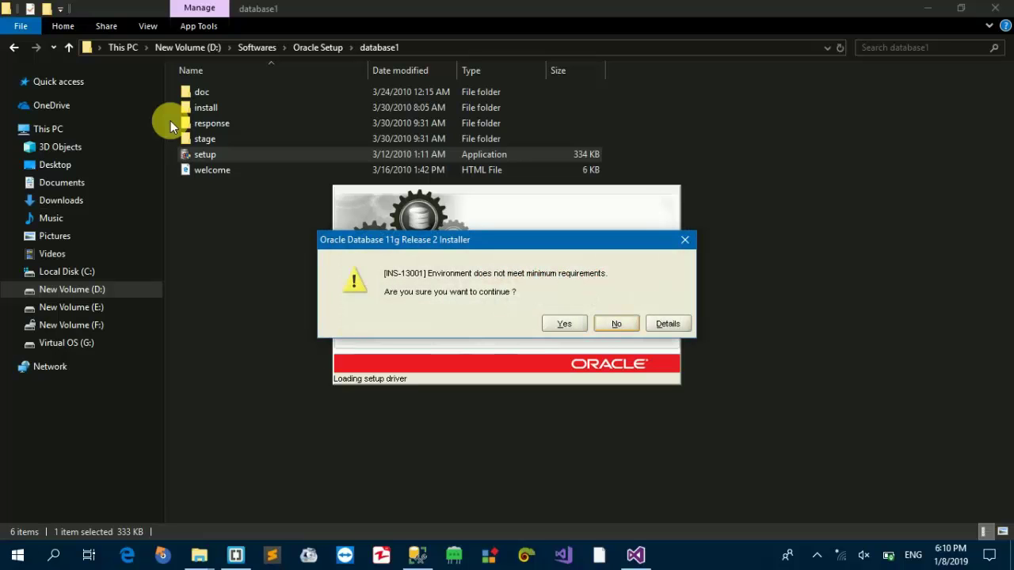
- Dismiss the minimum-requirements warning, minimize File Explorer, and accept the setup warning
{"action": "key", "text": "Return"}
{"action": "left_click_drag", "start_coordinate": [170, 121], "coordinate": [638, 449]}
{"action": "left_click", "coordinate": [659, 401]}
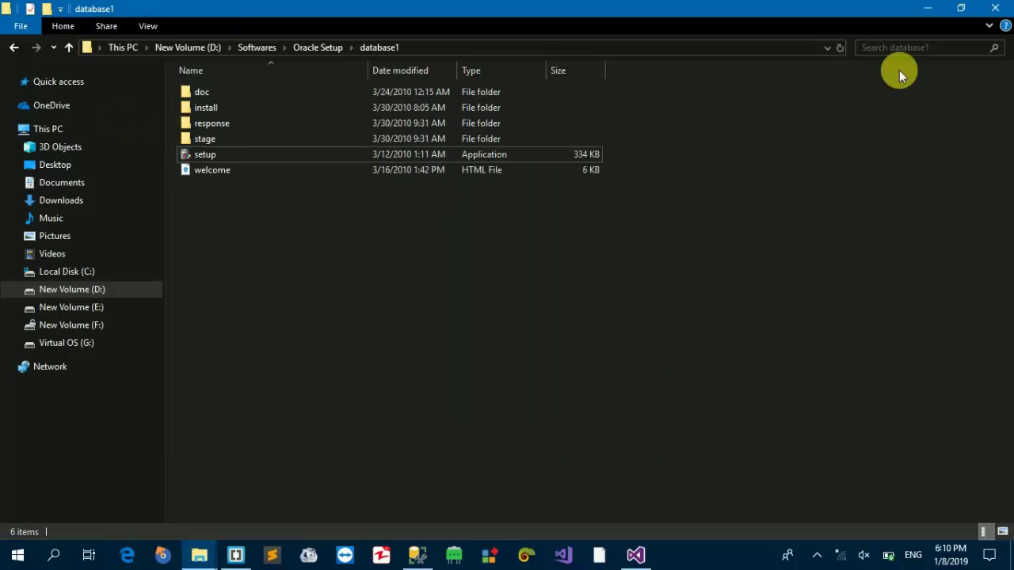
{"action": "left_click", "coordinate": [928, 8]}
{"action": "left_click", "coordinate": [567, 326]}
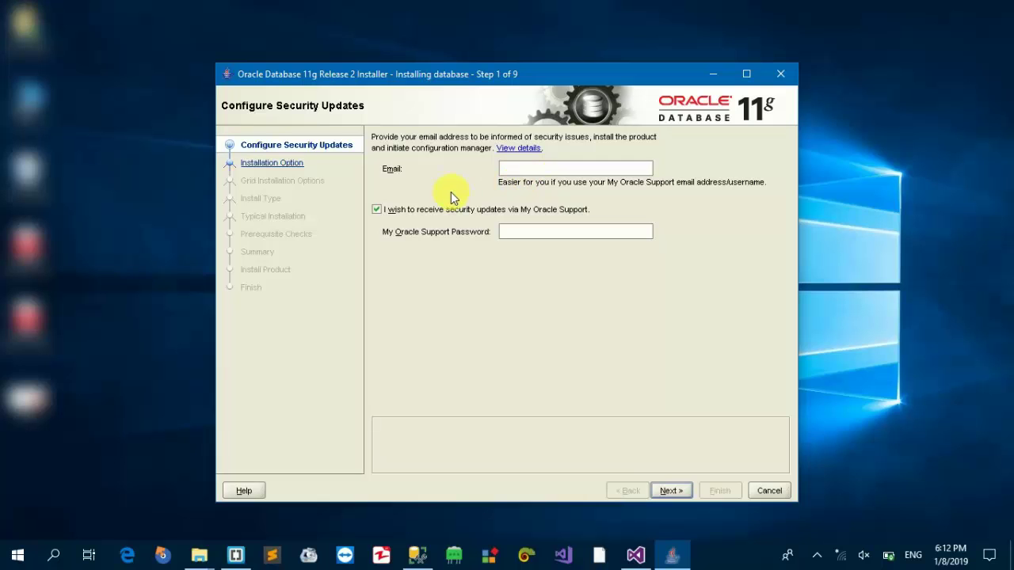
- Opt out of My Oracle Support security updates and proceed without an email address
{"action": "left_click", "coordinate": [404, 214]}
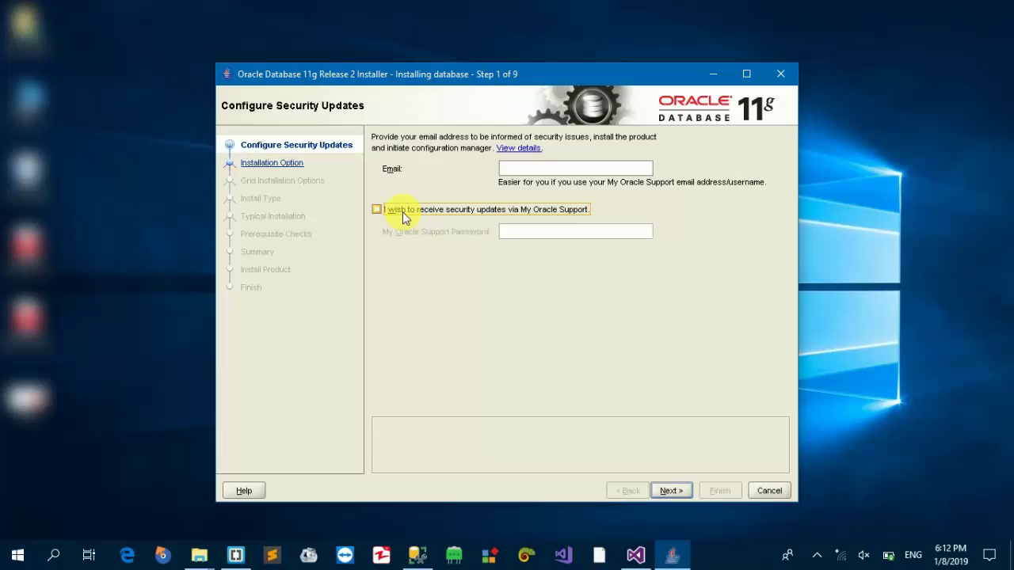
{"action": "left_click", "coordinate": [675, 490]}
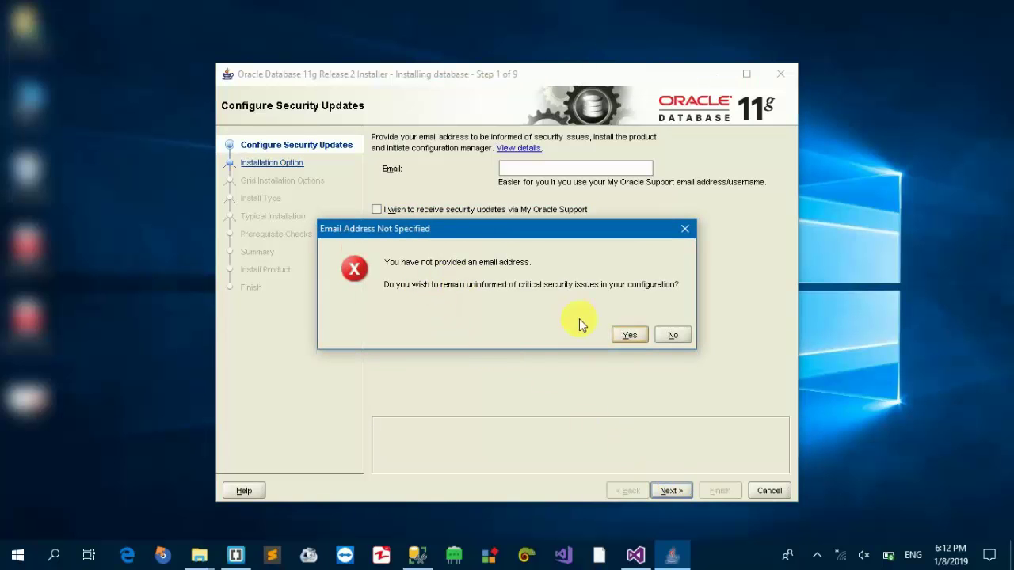
{"action": "left_click", "coordinate": [623, 340]}
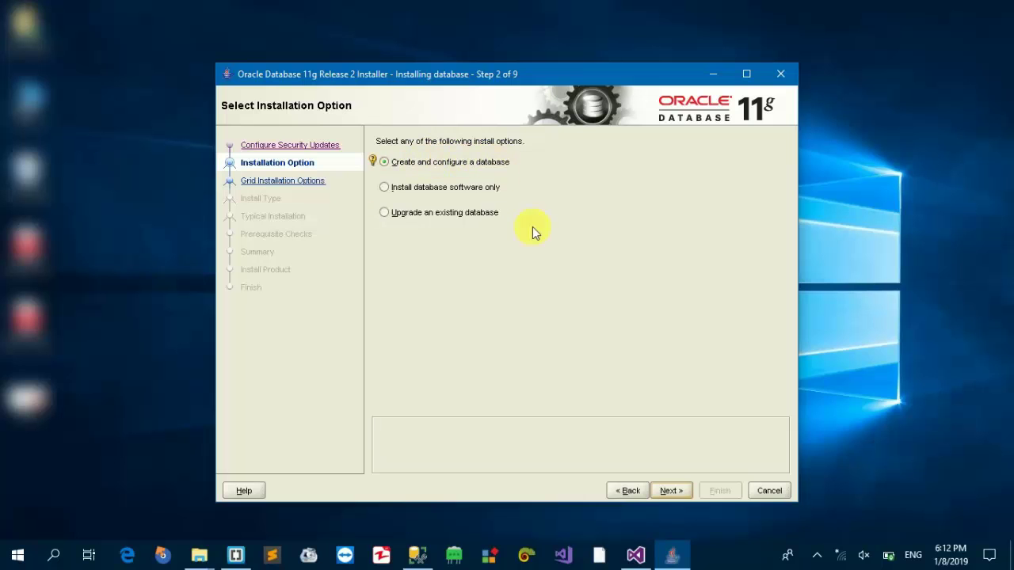
- Continue with 'Create and configure a database' through to Typical Install Configuration
{"action": "left_click", "coordinate": [676, 492]}
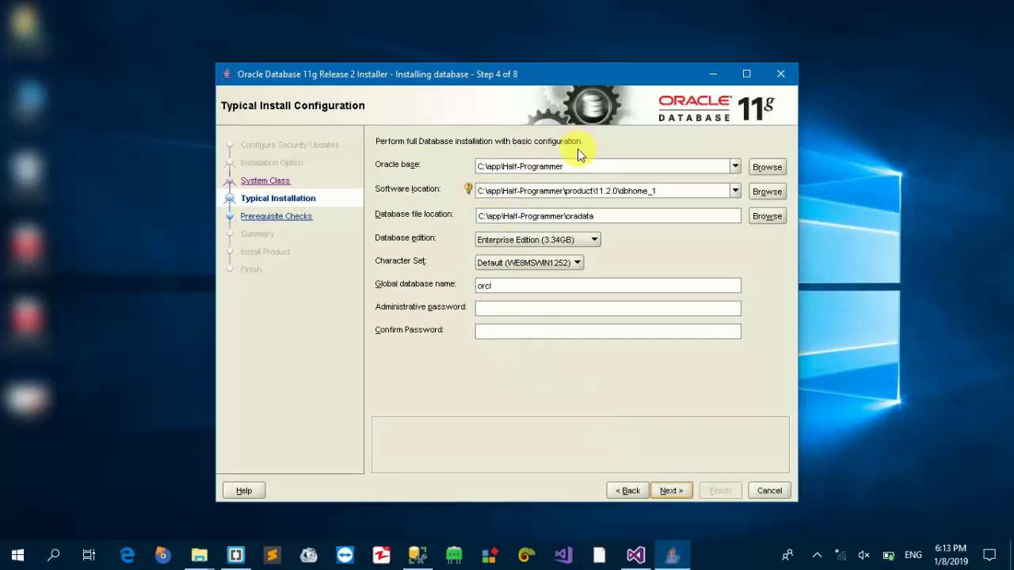
- Replace the default orcl global database name with SA
{"action": "mouse_move", "coordinate": [538, 167]}
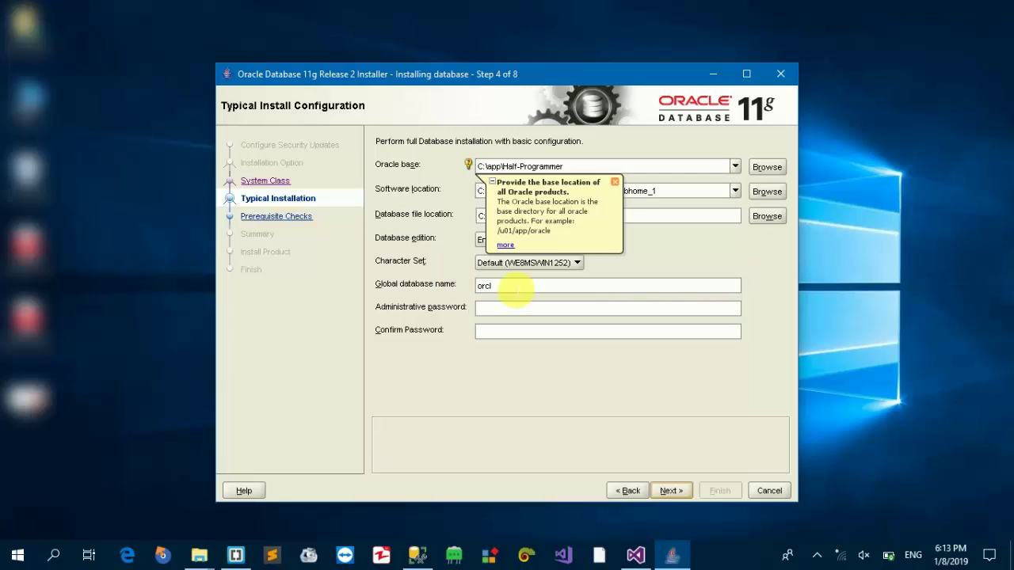
{"action": "double_click", "coordinate": [516, 289]}
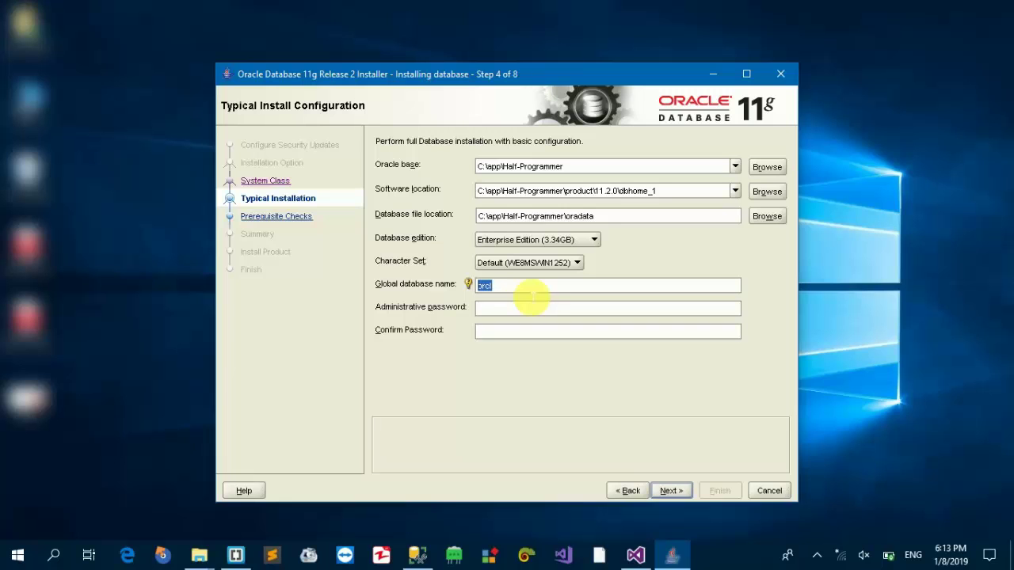
{"action": "type", "text": "SA"}
- Enter and confirm the administrative password, then accept the password-standards warning
{"action": "left_click", "coordinate": [521, 310]}
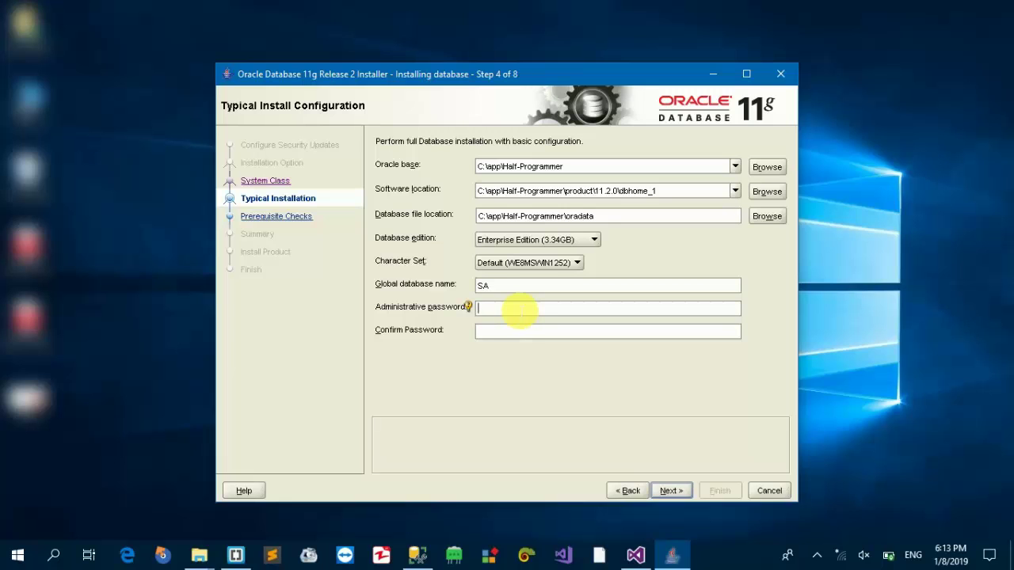
{"action": "type", "text": "12345"}
{"action": "key", "text": "BackSpace"}
{"action": "key", "text": "BackSpace"}
{"action": "key", "text": "BackSpace"}
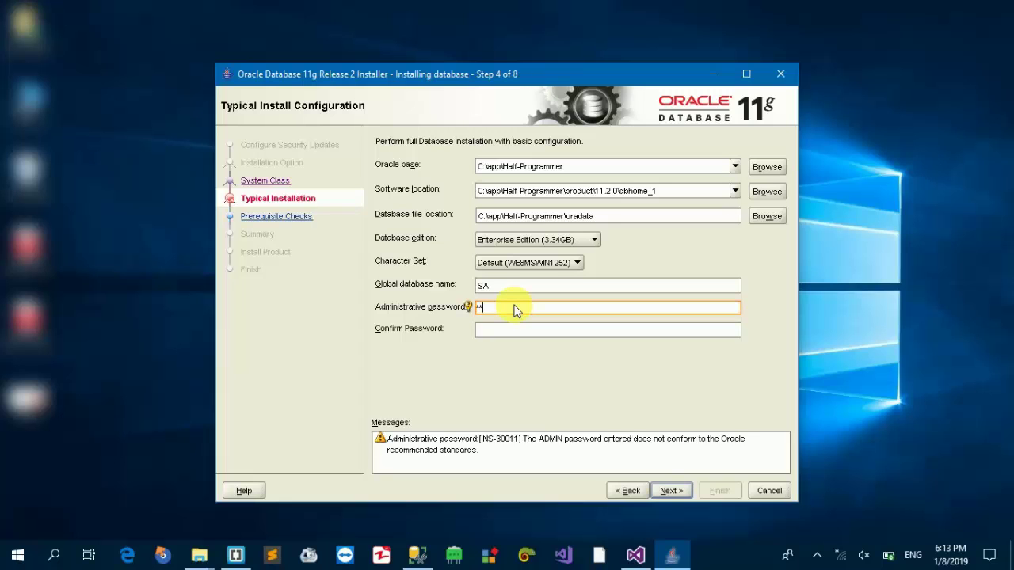
{"action": "key", "text": "Tab"}
{"action": "type", "text": "12"}
{"action": "left_click", "coordinate": [512, 307]}
{"action": "left_click", "coordinate": [671, 491]}
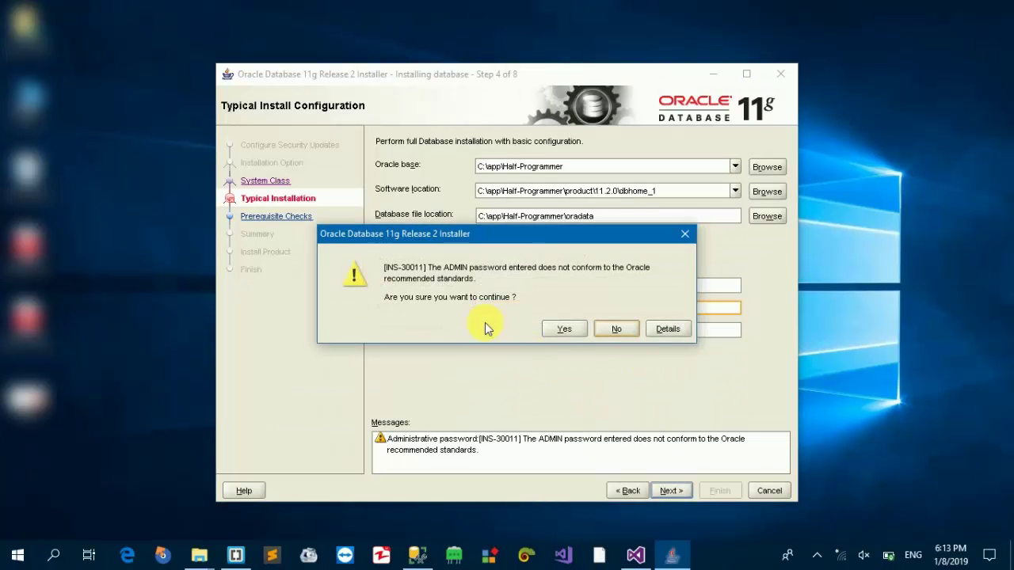
{"action": "left_click", "coordinate": [556, 331]}
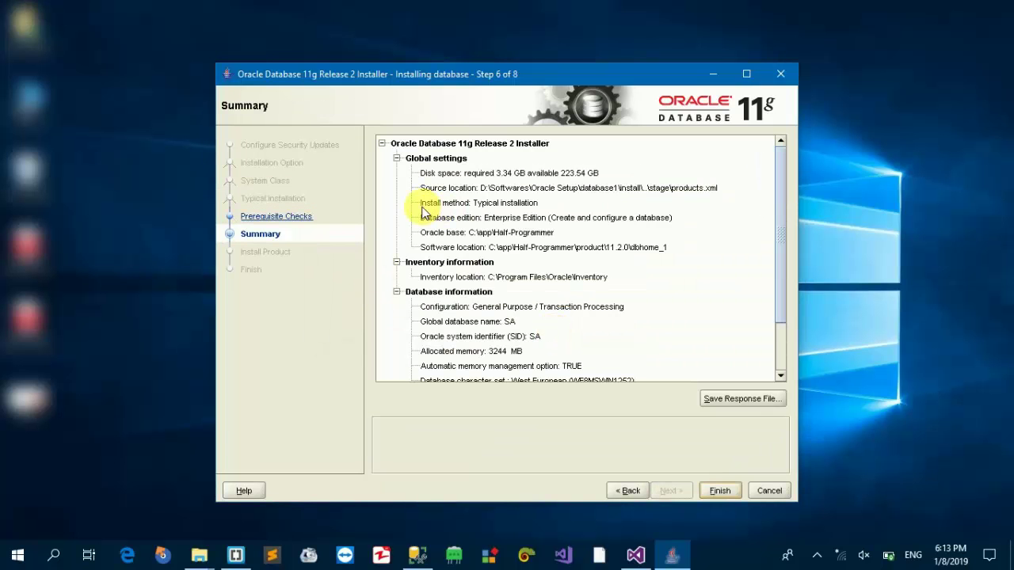
- Review the SA database Summary settings and start the installation with Finish
{"action": "left_click_drag", "start_coordinate": [783, 203], "coordinate": [776, 170]}
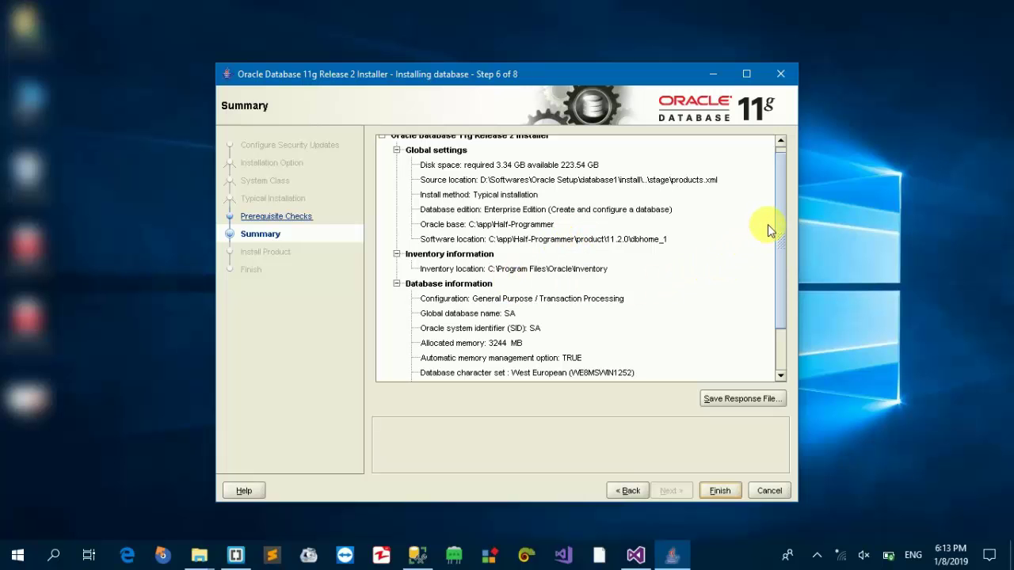
{"action": "left_click_drag", "start_coordinate": [782, 227], "coordinate": [782, 277]}
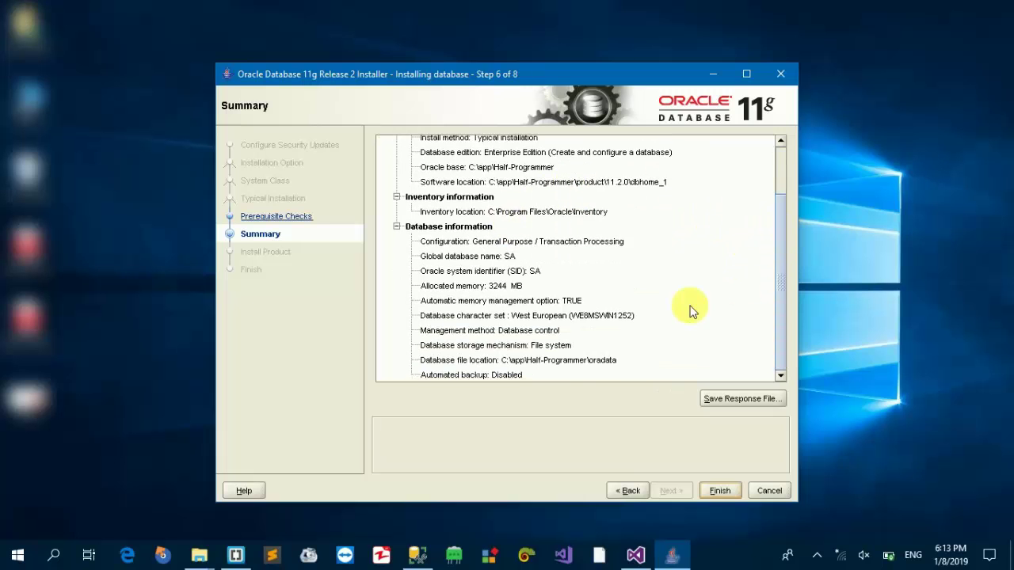
{"action": "left_click", "coordinate": [718, 490]}
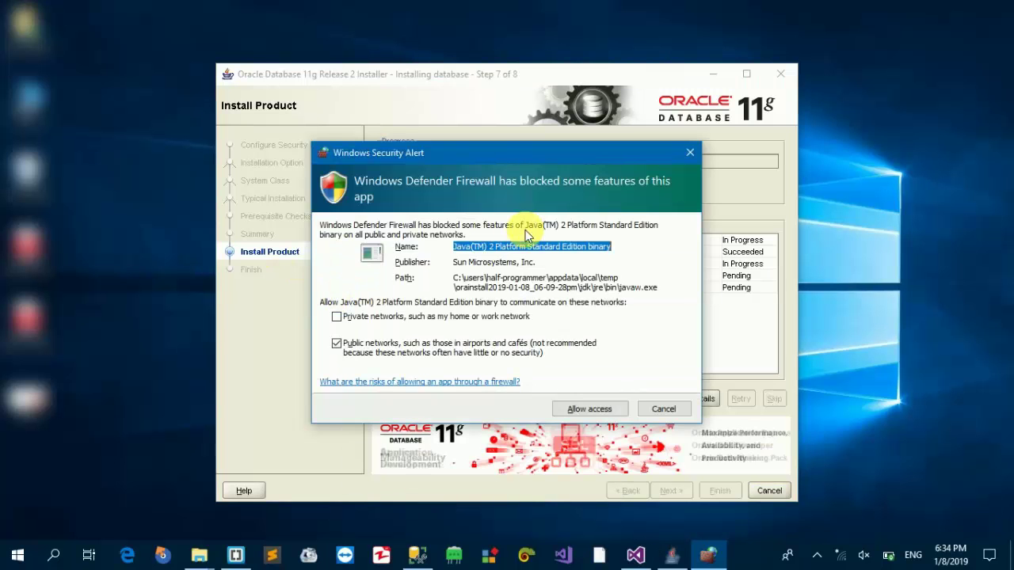
- Allow both Java binaries through the Windows firewall as the installation progresses
{"action": "left_click", "coordinate": [580, 413]}
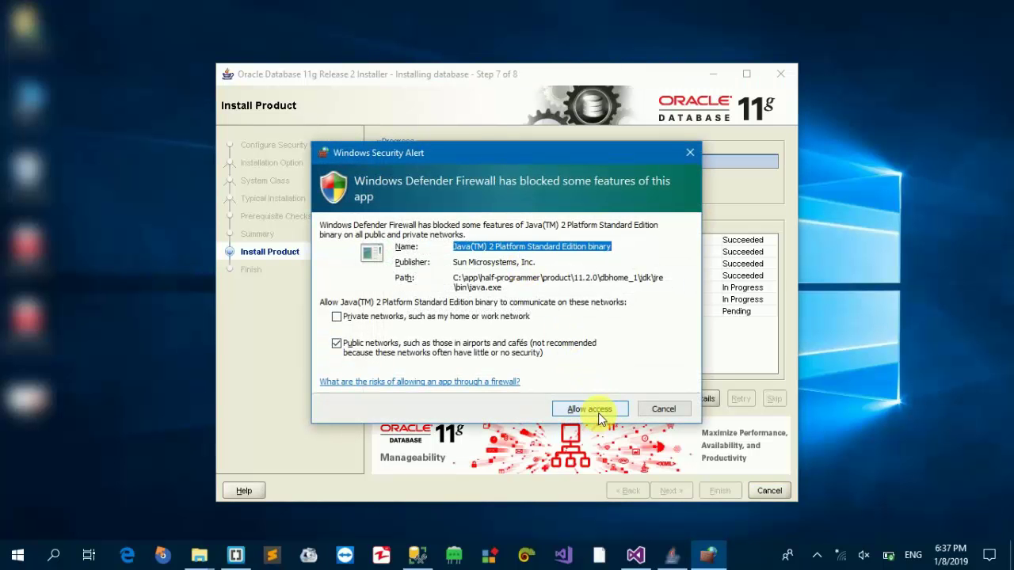
{"action": "left_click", "coordinate": [599, 413]}
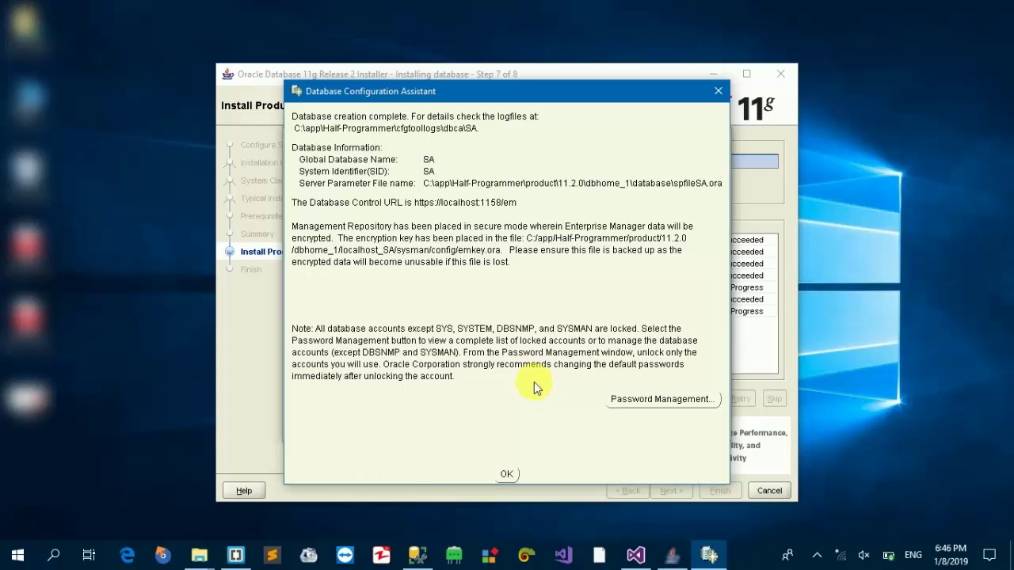
- Dismiss the Database Configuration Assistant report and close the installer from the Finish page
{"action": "left_click", "coordinate": [507, 475]}
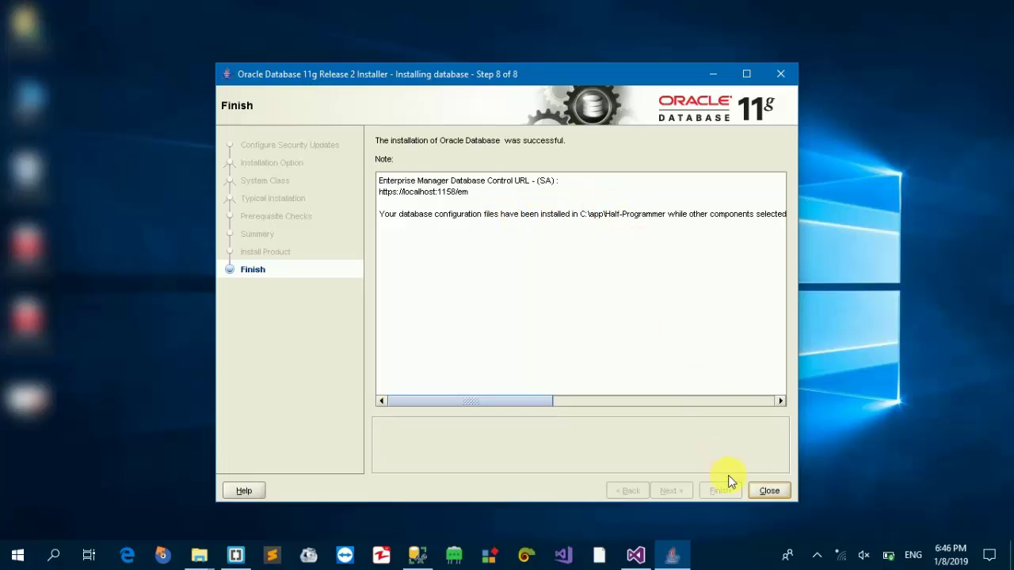
{"action": "left_click", "coordinate": [779, 489]}
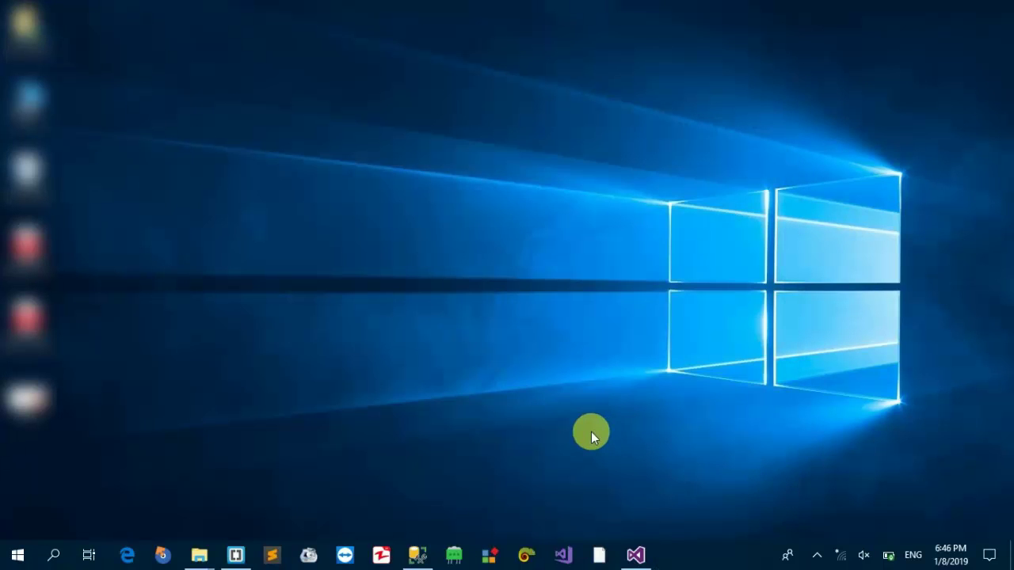
- Refresh the desktop, then search 'sql' in the Start menu and launch SQL Plus
{"action": "right_click", "coordinate": [406, 333]}
{"action": "left_click", "coordinate": [290, 154]}
{"action": "key", "text": "super"}
{"action": "type", "text": "sql"}
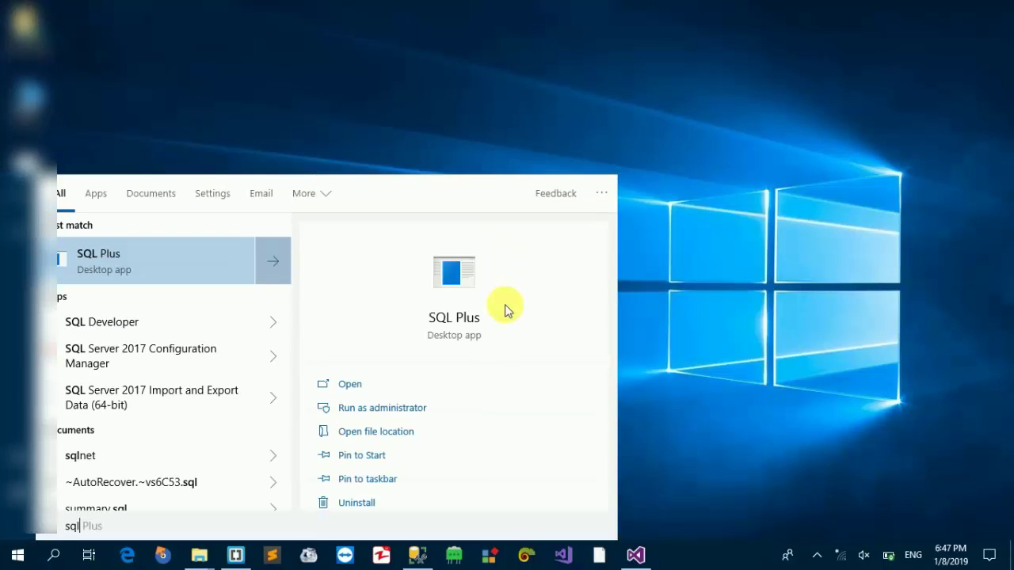
{"action": "left_click", "coordinate": [508, 311]}
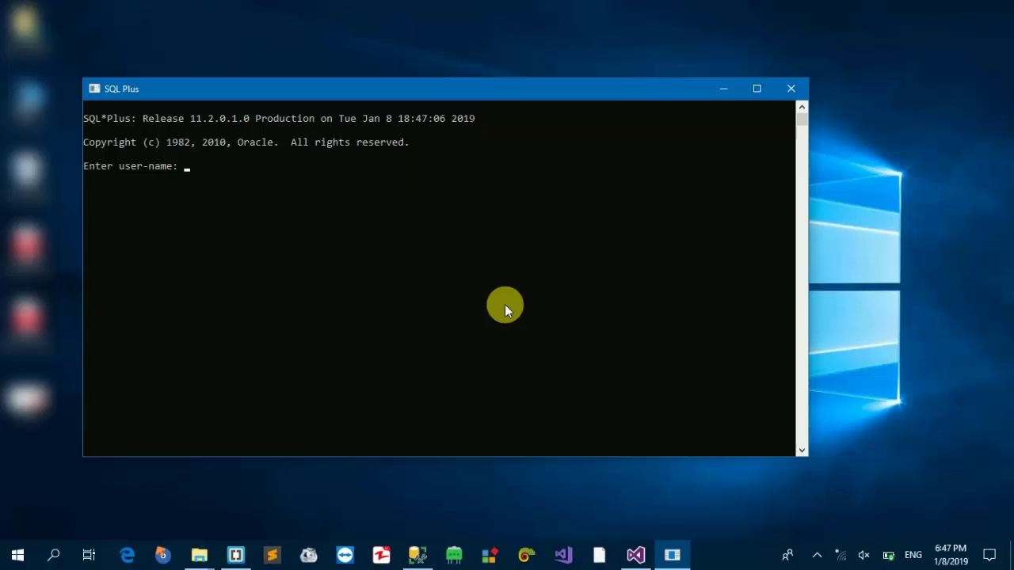
- Log in as user hr and enter the query 'select * from employees'
{"action": "type", "text": "hr"}
{"action": "key", "text": "Return"}
{"action": "key", "text": "Return"}
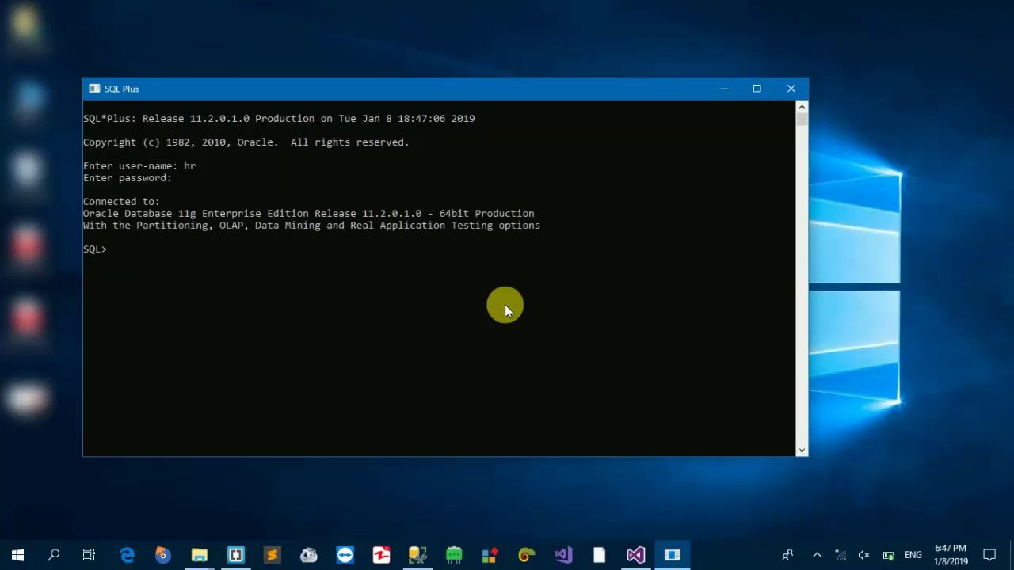
{"action": "type", "text": "select * from employees"}
{"action": "key", "text": "Return"}
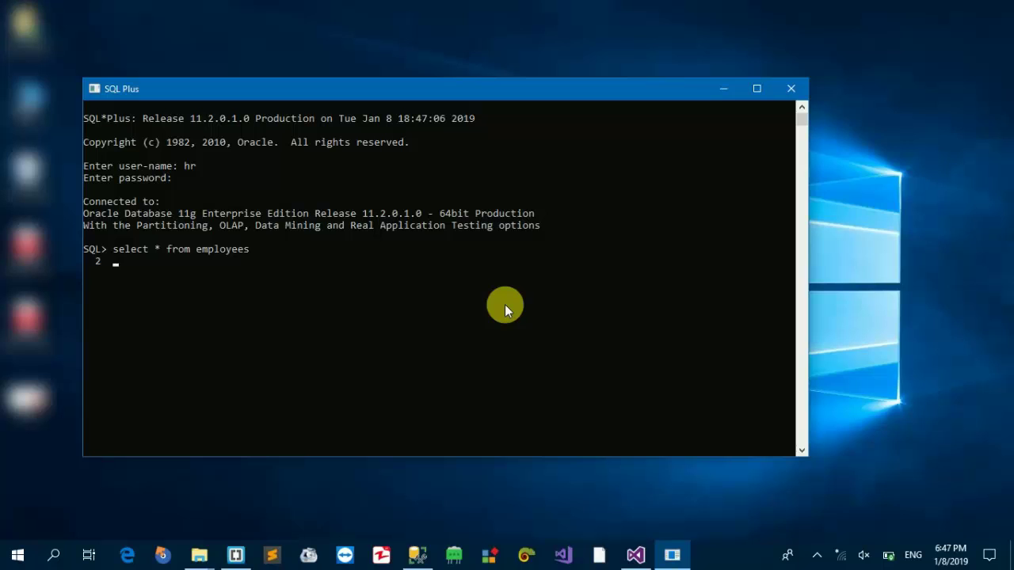
{"action": "key", "text": "Return"}
- Enter 'create database ak' and 'done' lines, then type exit and close SQL Plus
{"action": "type", "text": "creat"}
{"action": "key", "text": "BackSpace"}
{"action": "type", "text": "te database"}
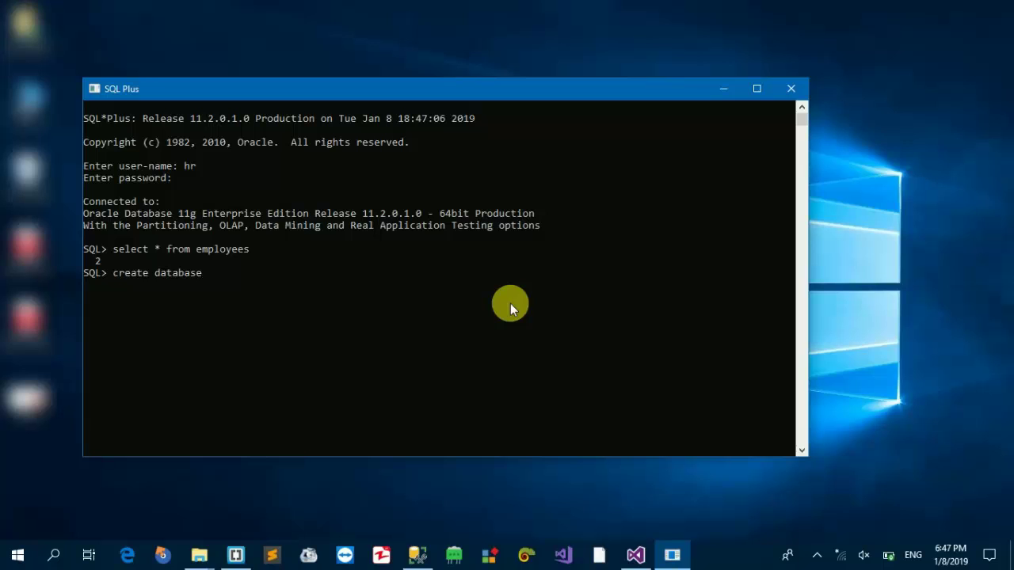
{"action": "type", "text": " ak"}
{"action": "key", "text": "Return"}
{"action": "type", "text": "done-------------------------------------------------------------------------"}
{"action": "key", "text": "Return"}
{"action": "type", "text": "exit"}
{"action": "key", "text": "Return"}
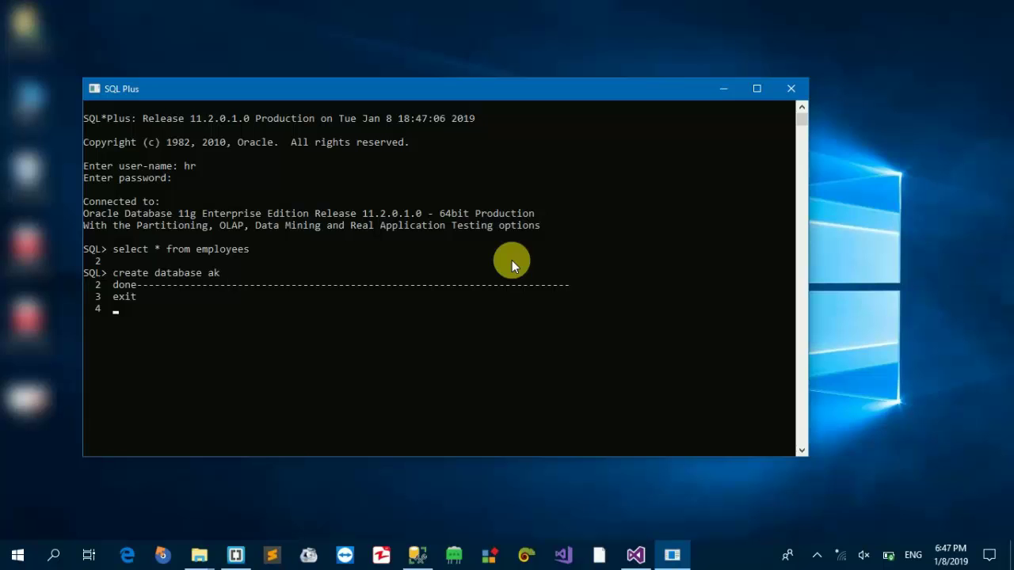
{"action": "left_click", "coordinate": [789, 87]}
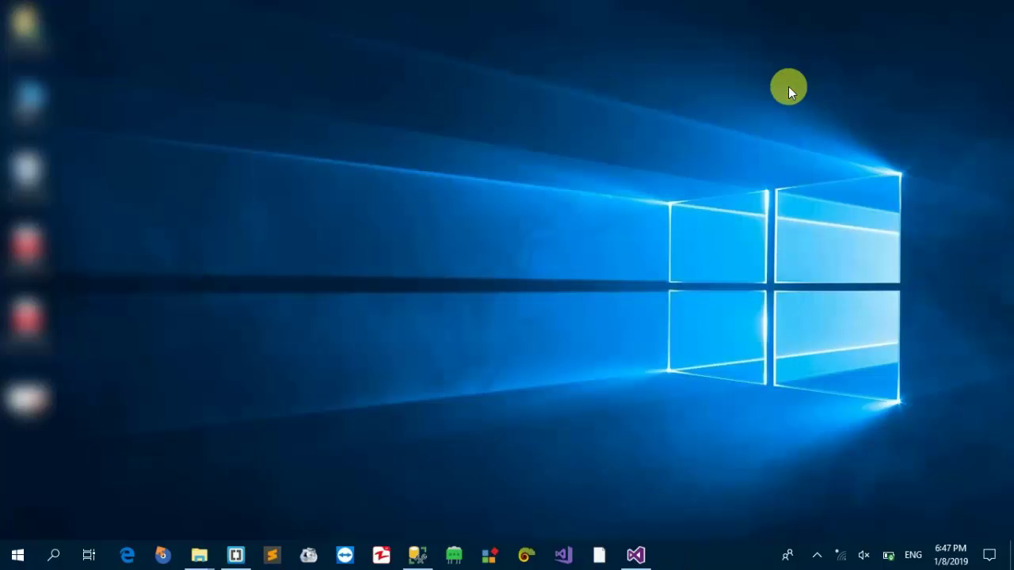